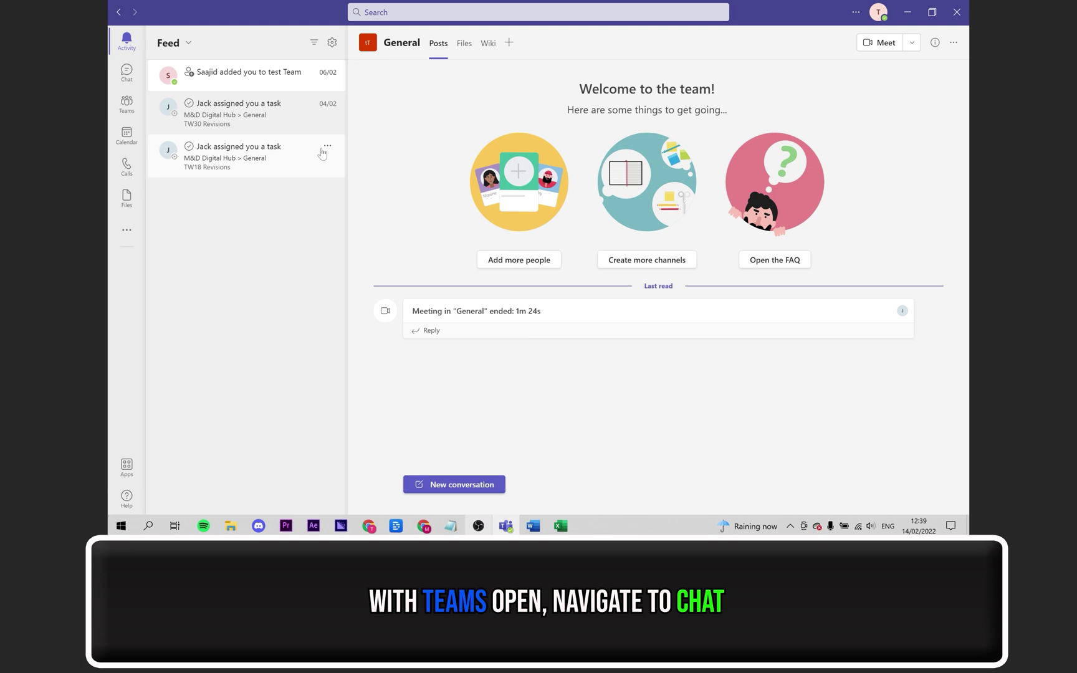
click(128, 81)
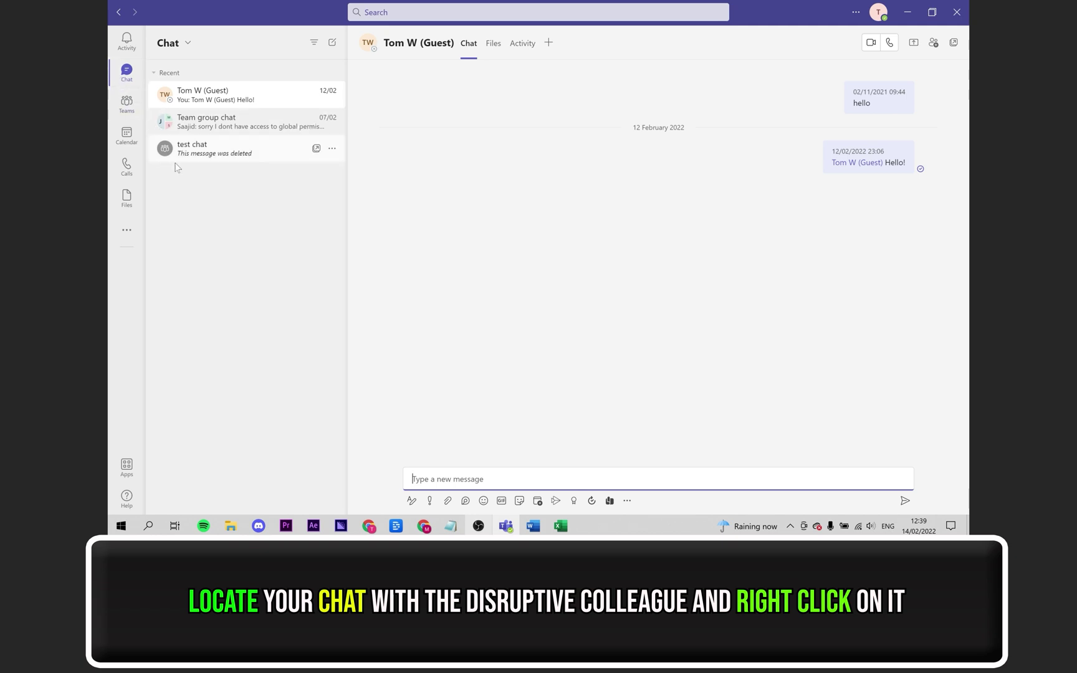
mouse_move(219, 94)
right_click(242, 93)
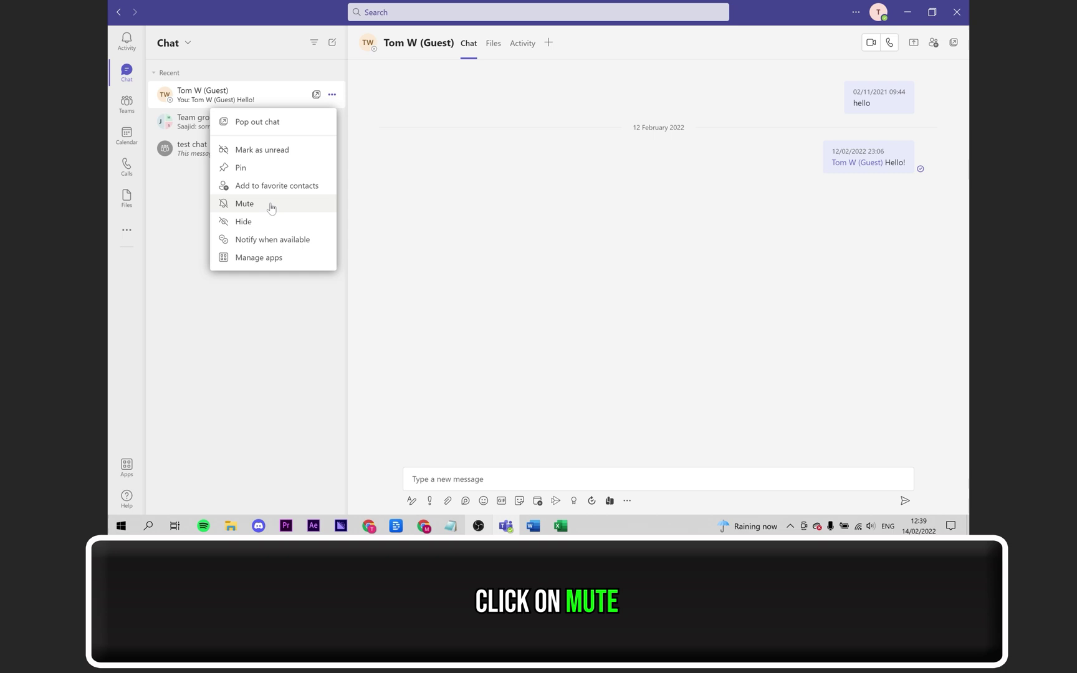
click(271, 207)
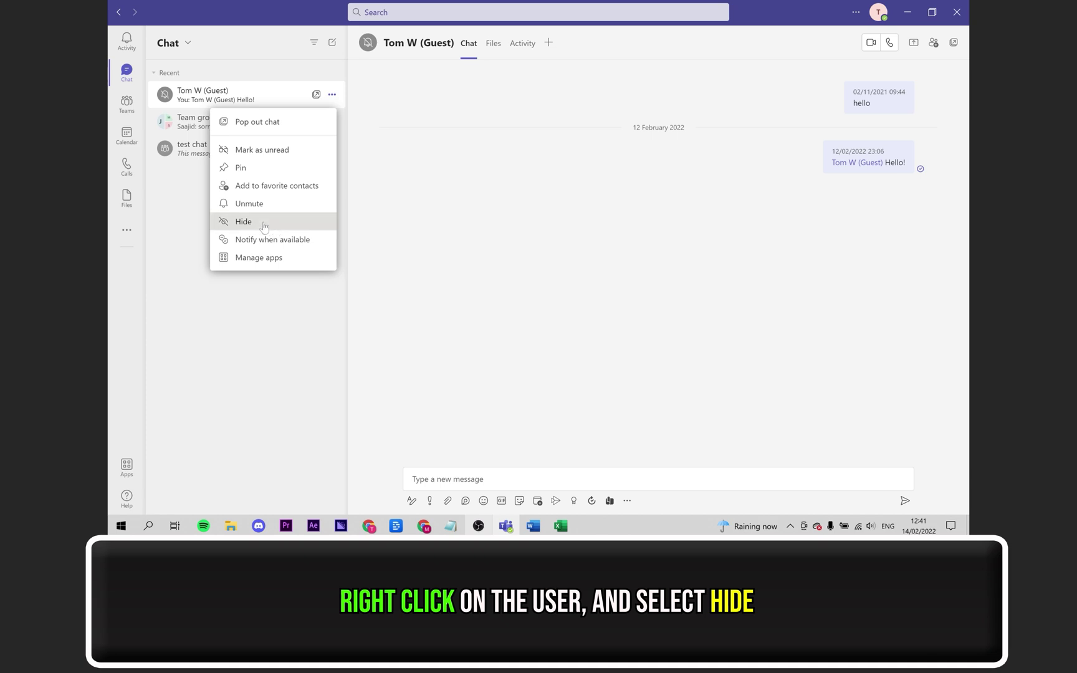
click(264, 226)
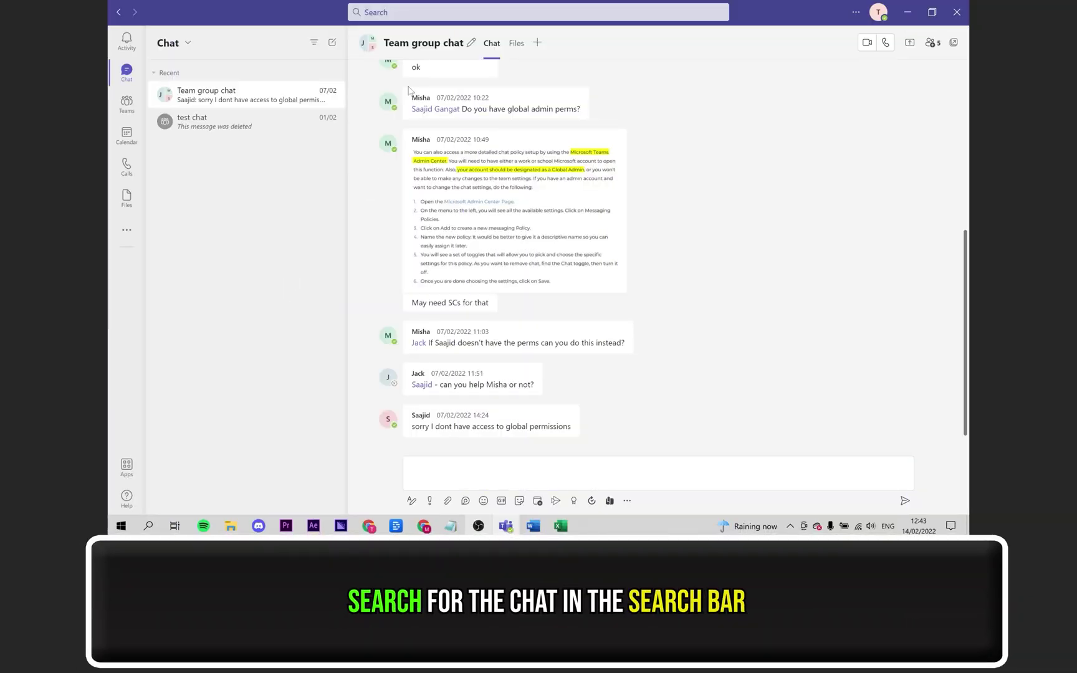
click(426, 13)
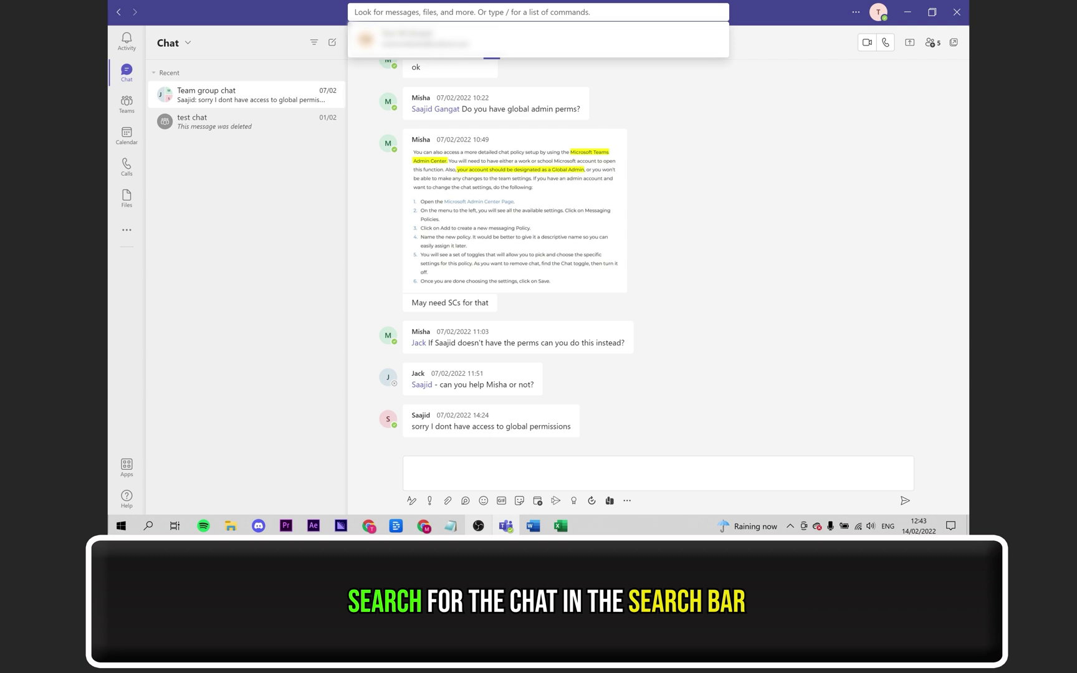
click(541, 42)
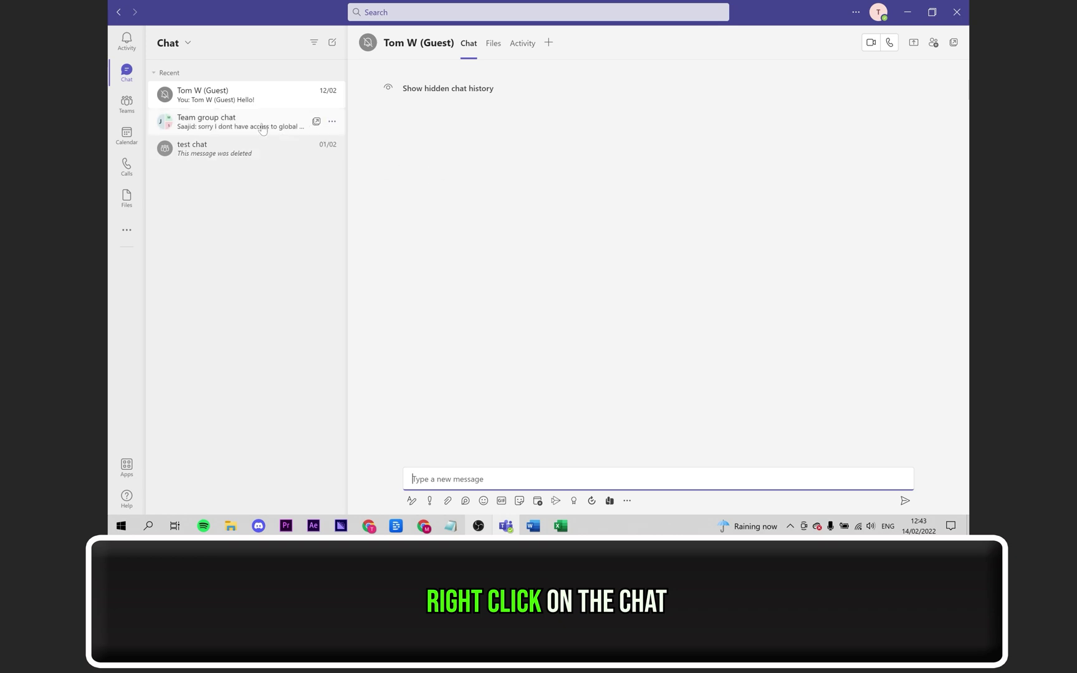
right_click(252, 94)
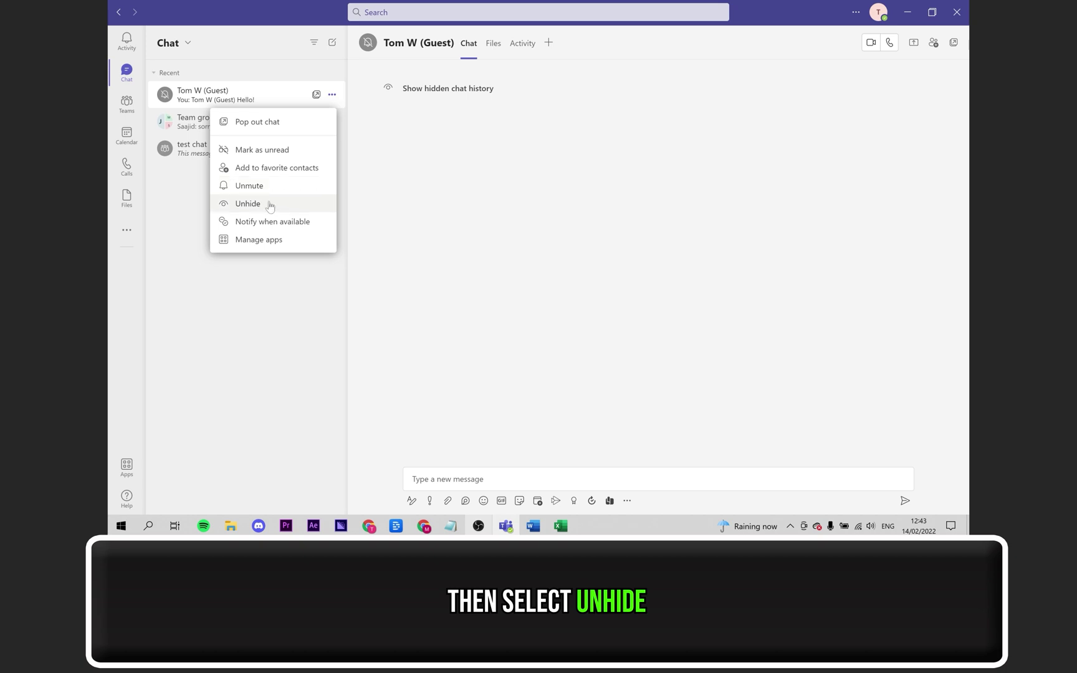
click(275, 207)
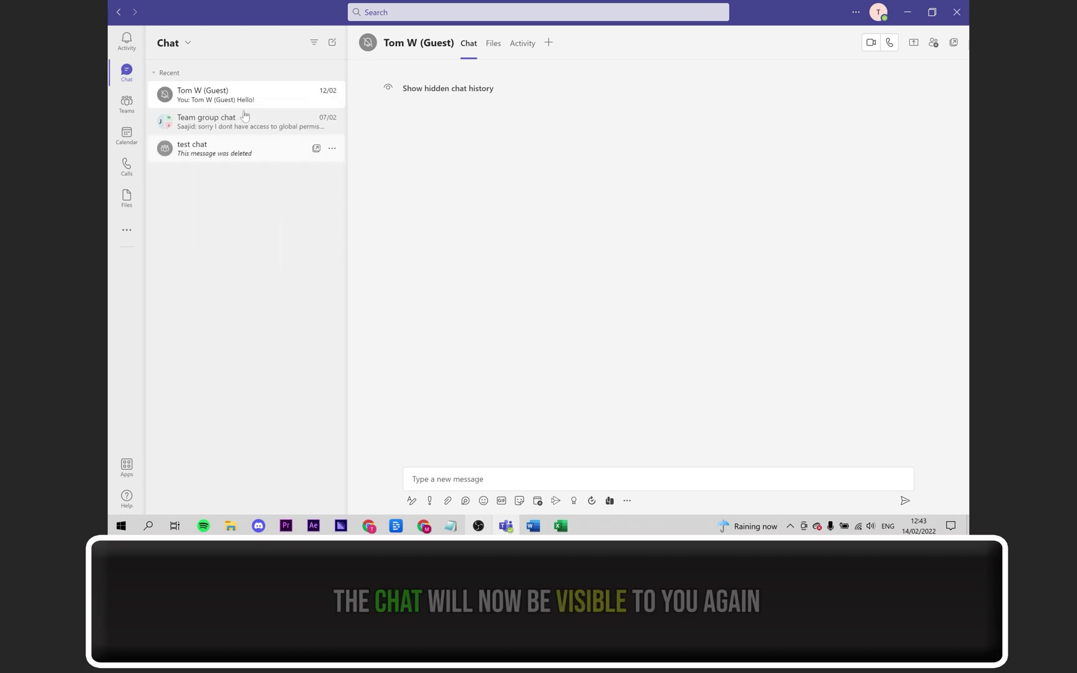